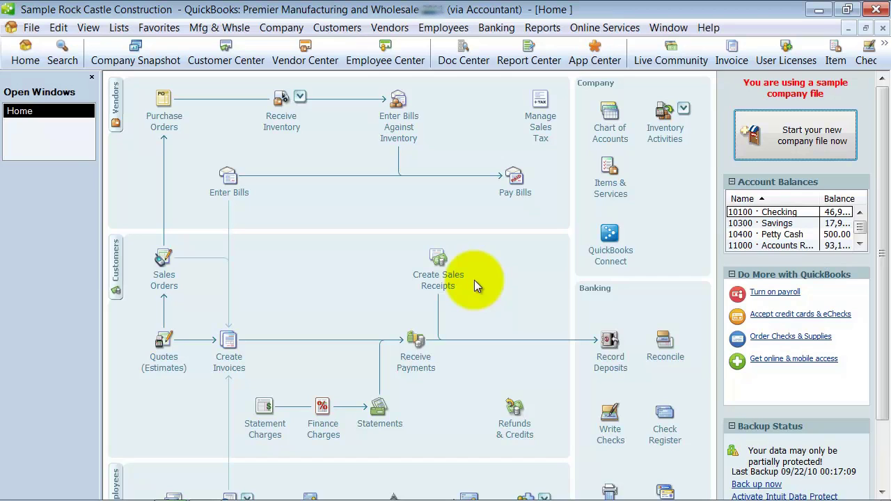
- Check the File menu's option to switch editions, then dismiss it without switching
click(40, 31)
click(89, 384)
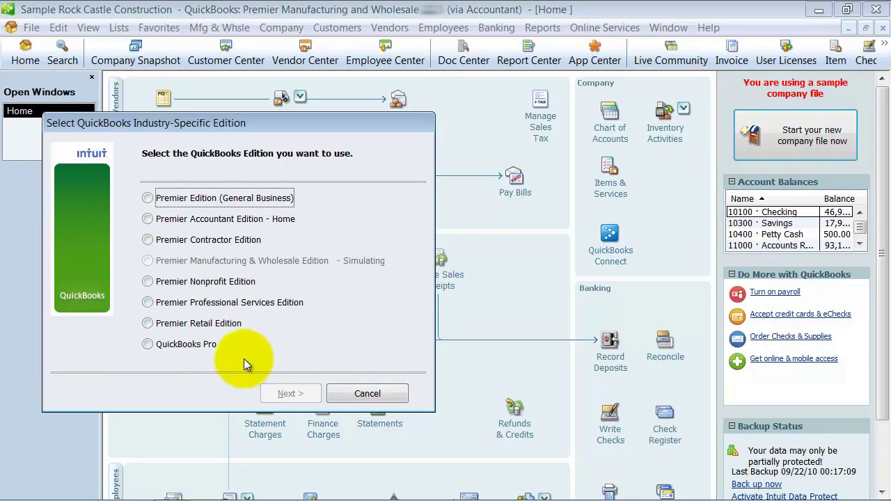
click(374, 387)
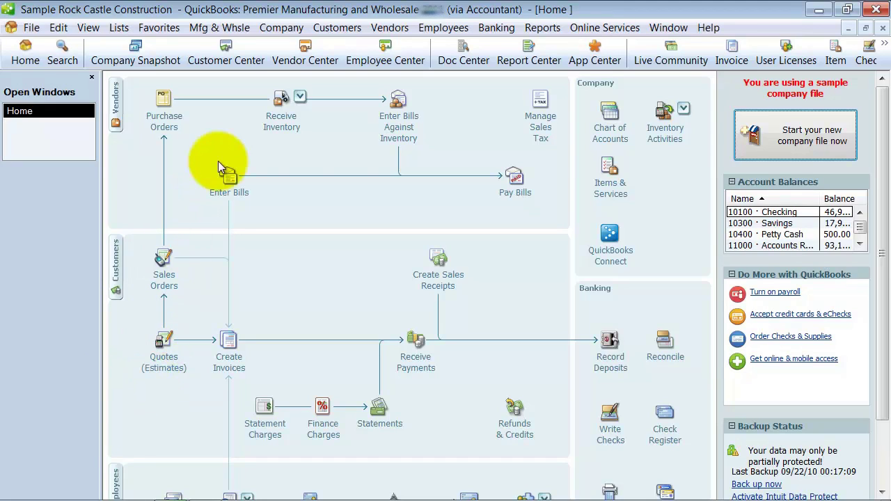
- Open the Sales Order Fulfillment Worksheet from the Mfg & Whsle menu
click(209, 28)
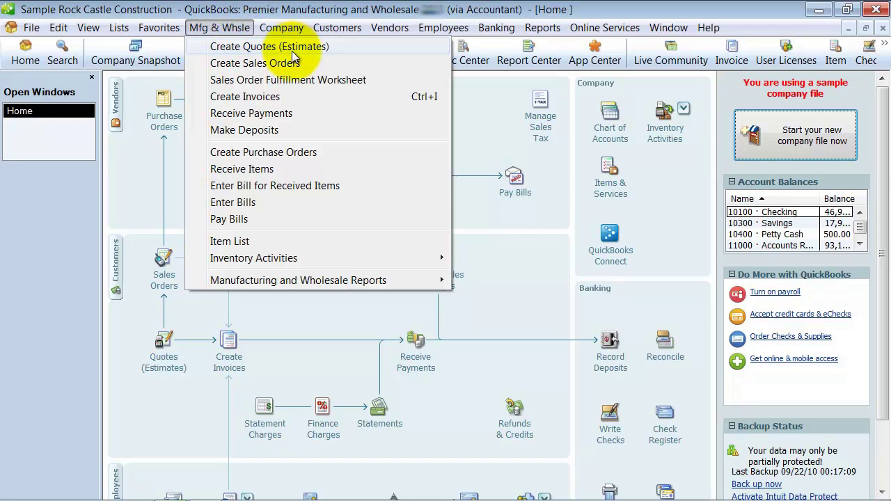
click(234, 83)
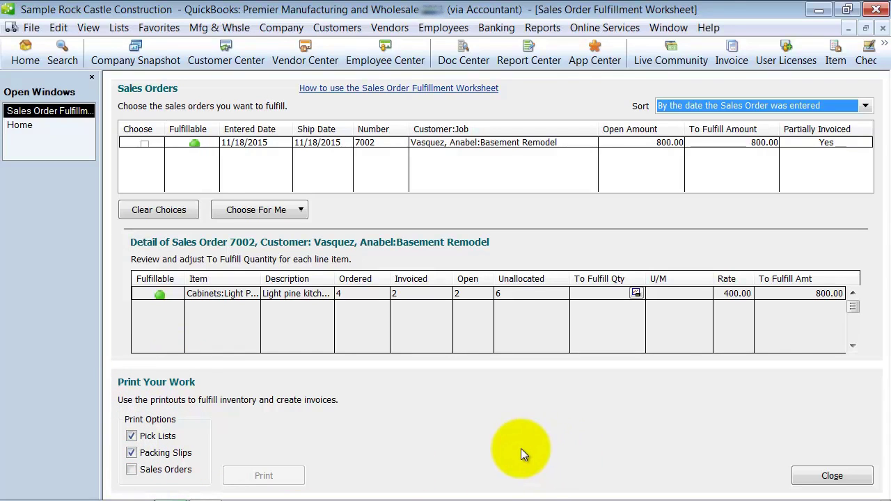
- Look over the Sort and Choose For Me dropdowns without changing them, then close the worksheet
click(866, 106)
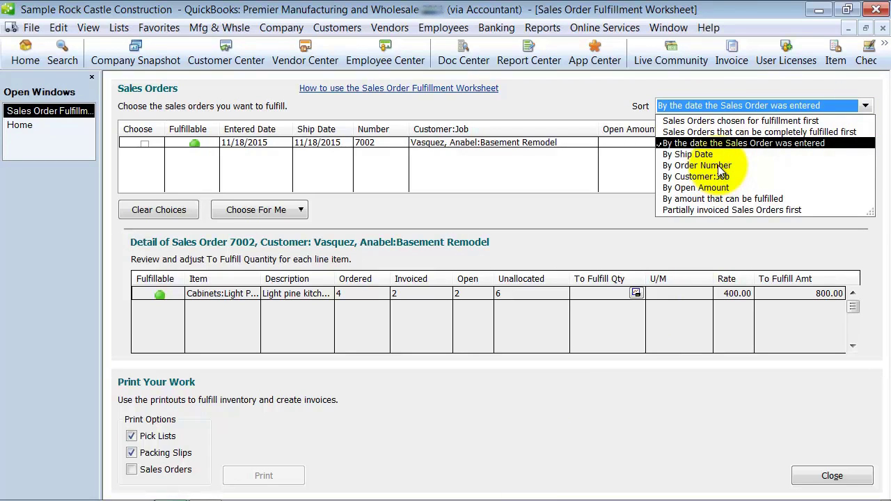
click(458, 207)
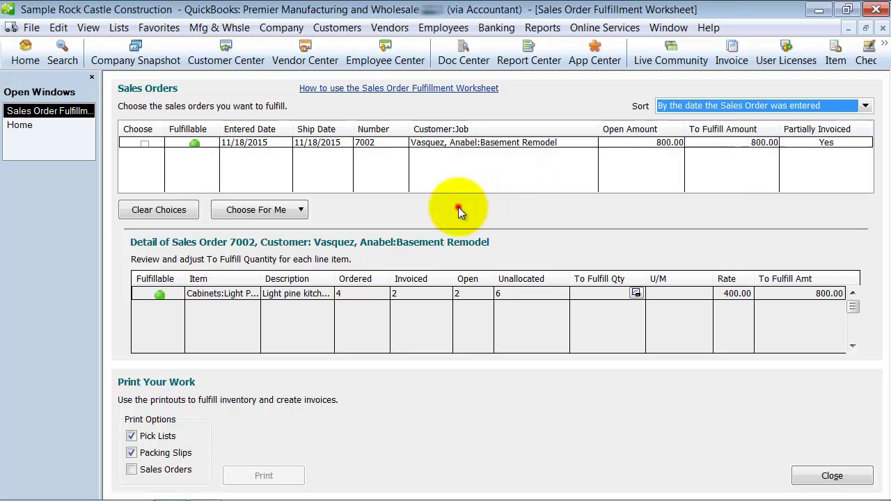
click(299, 210)
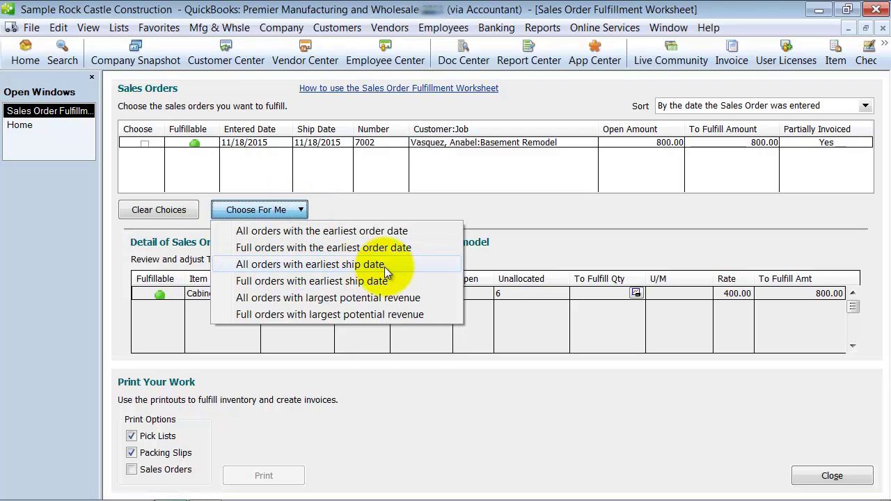
click(536, 221)
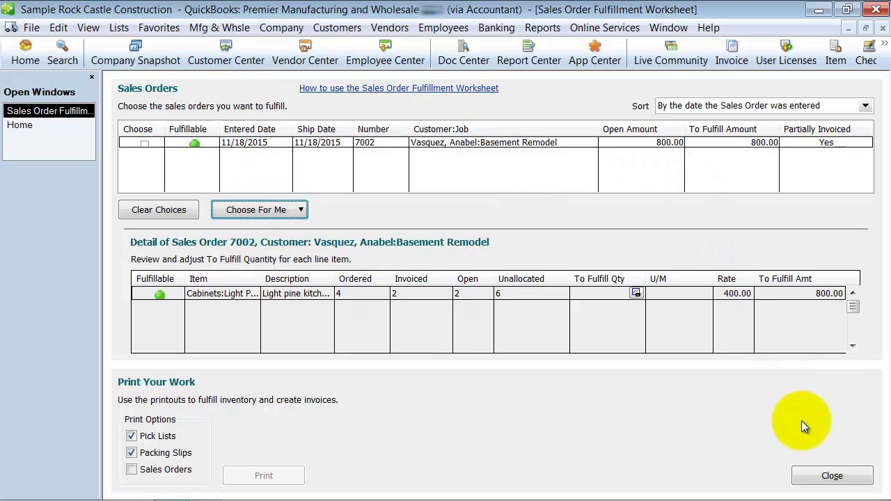
click(829, 478)
- Show the Inventory Activities submenu under the Mfg & Whsle menu
click(234, 29)
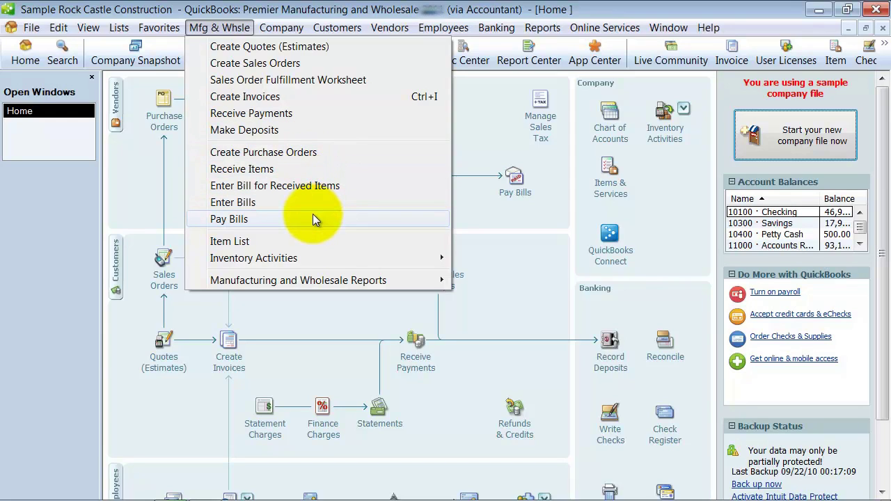
mouse_move(313, 258)
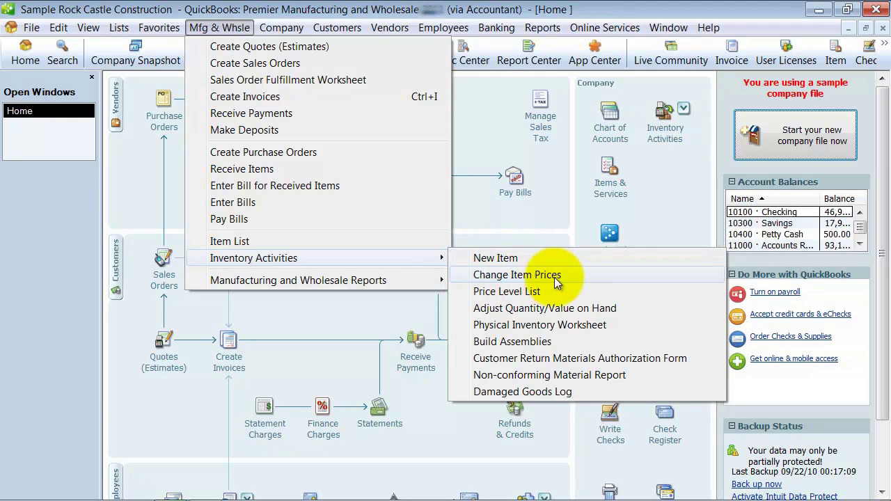
- List inventory parts in Change Item Prices and enter 200.00 as Door Frame's new price
click(673, 275)
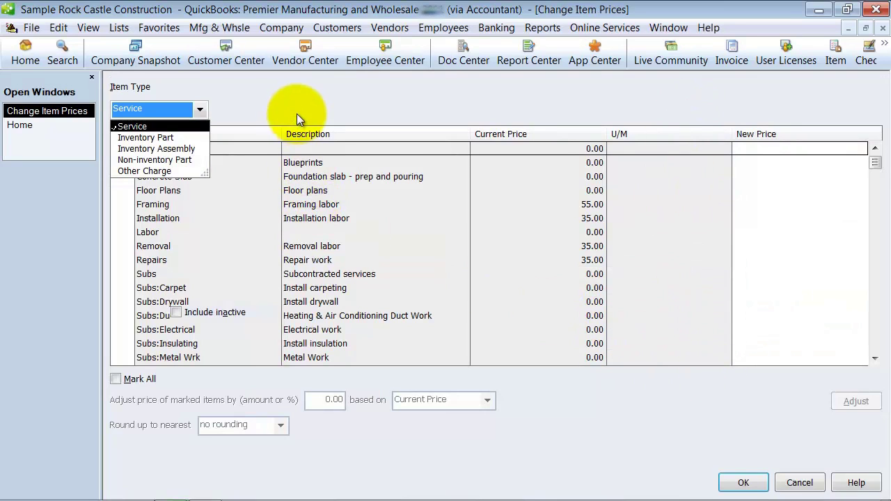
click(153, 137)
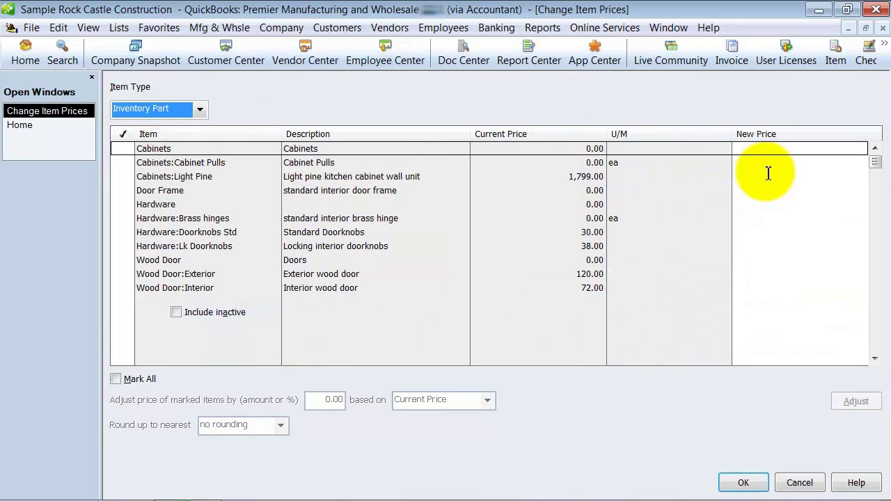
click(849, 147)
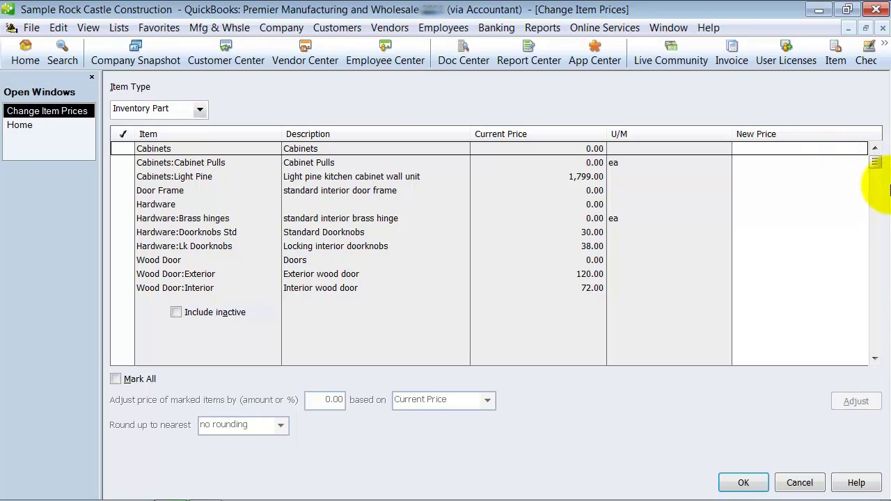
key(Tab)
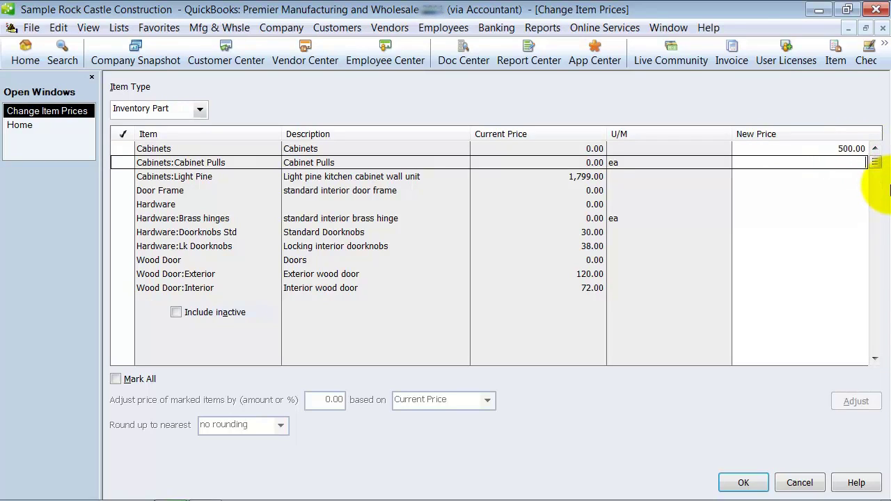
key(Tab)
key(Tab)
text(2)
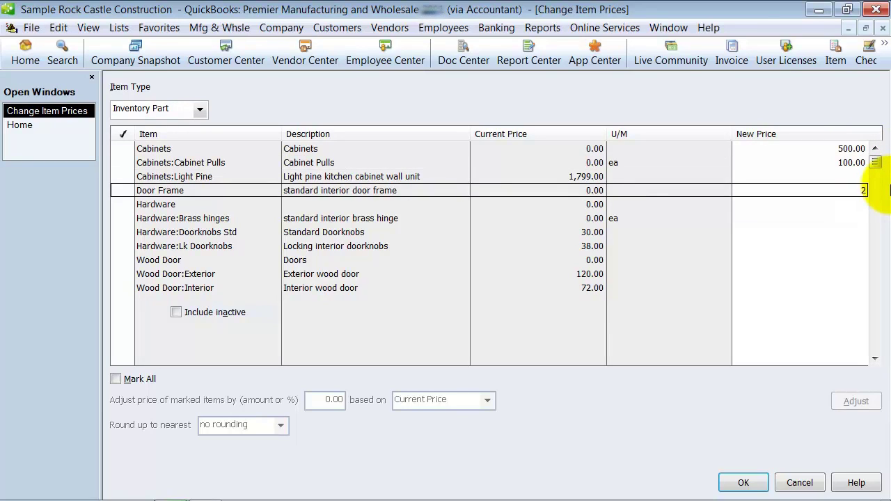
text(00)
key(Tab)
key(Tab)
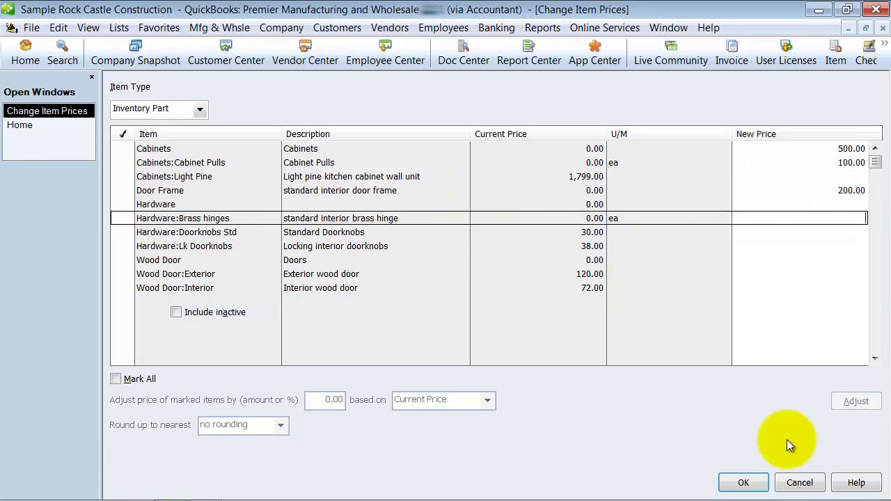
- Mark Cabinets, Cabinet Pulls and Door Frame and apply the price adjustment to them
click(127, 161)
click(124, 147)
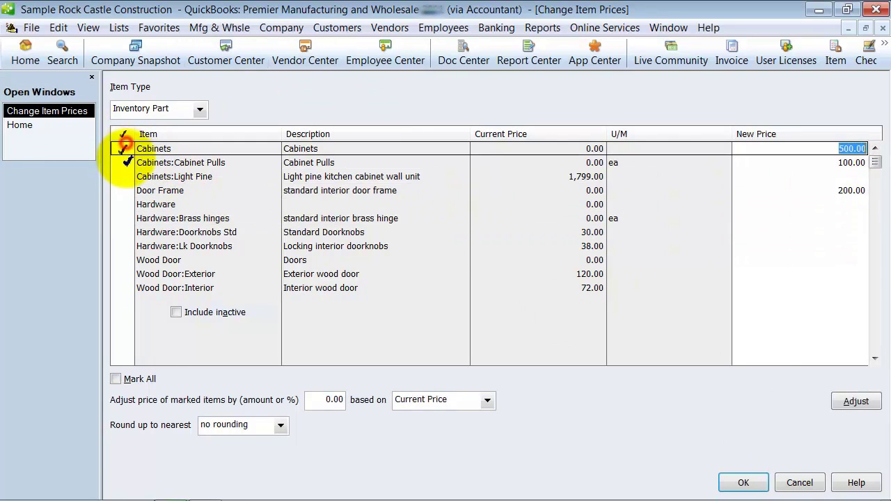
click(124, 190)
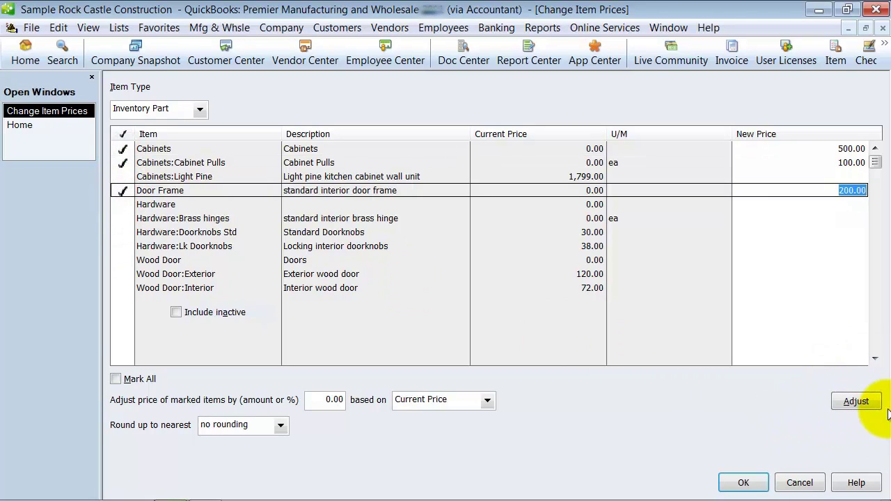
click(856, 402)
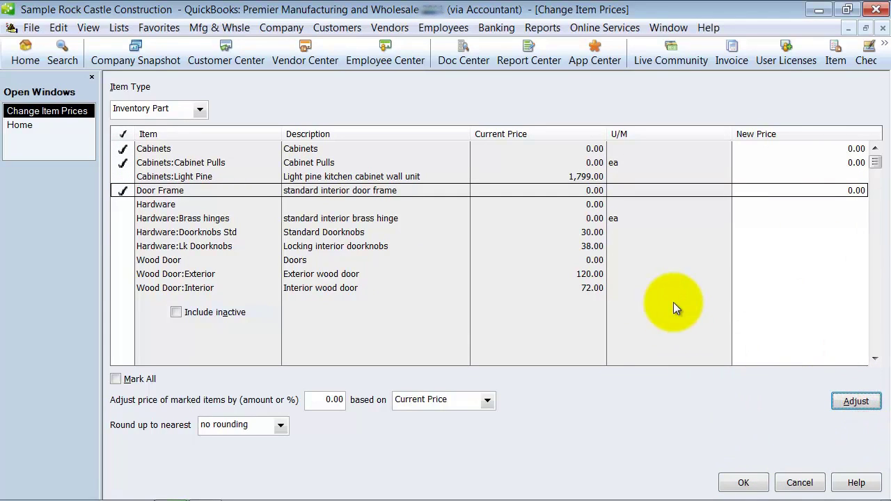
- Set new prices of Cabinets 500.00, Cabinet Pulls 200.00 and Door Frame 100.00, and save
click(848, 146)
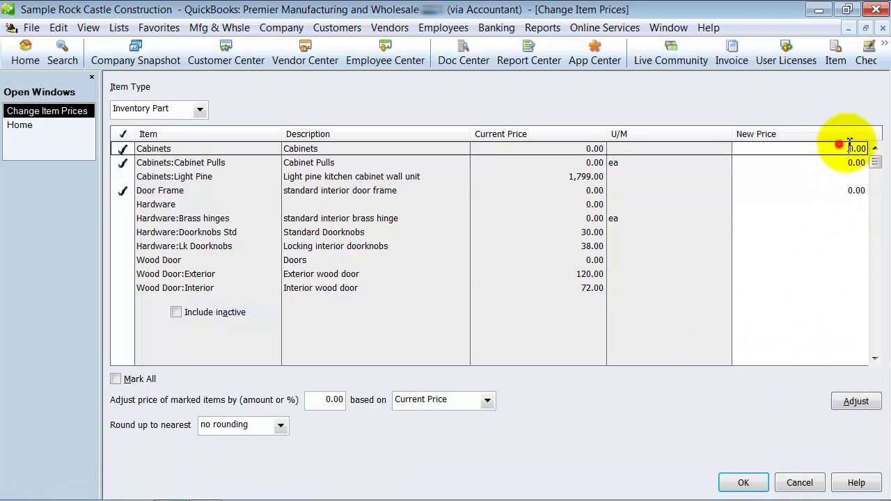
double_click(850, 146)
text(500)
key(Tab)
text(200)
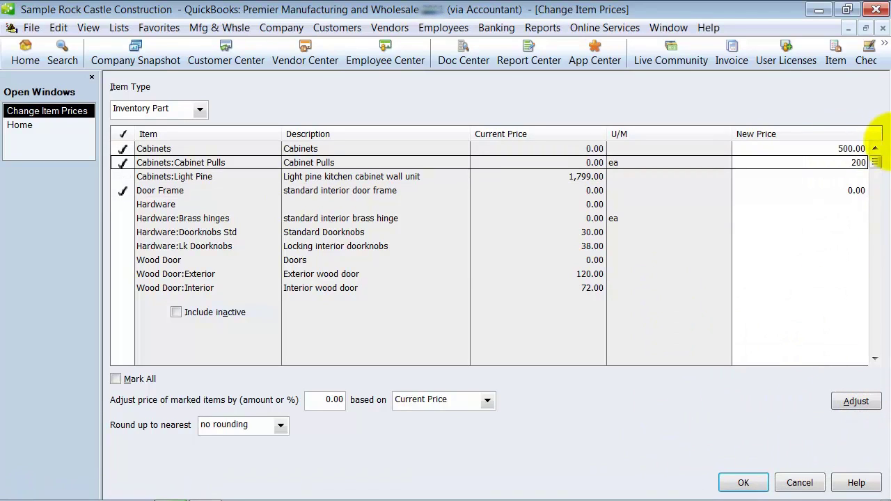
key(Tab)
text(100)
key(Tab)
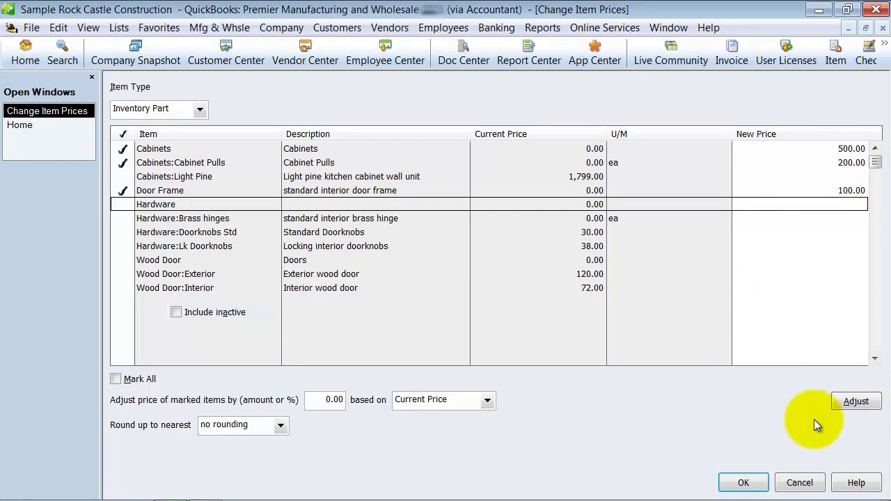
click(746, 481)
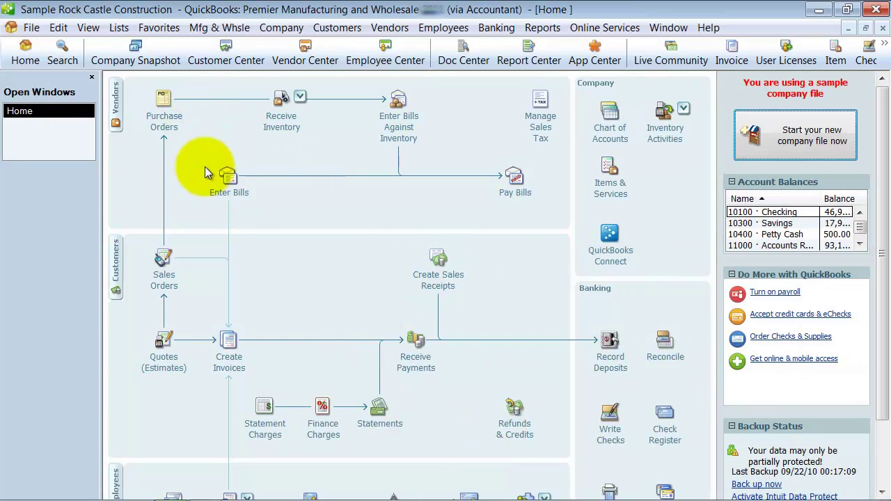
click(205, 27)
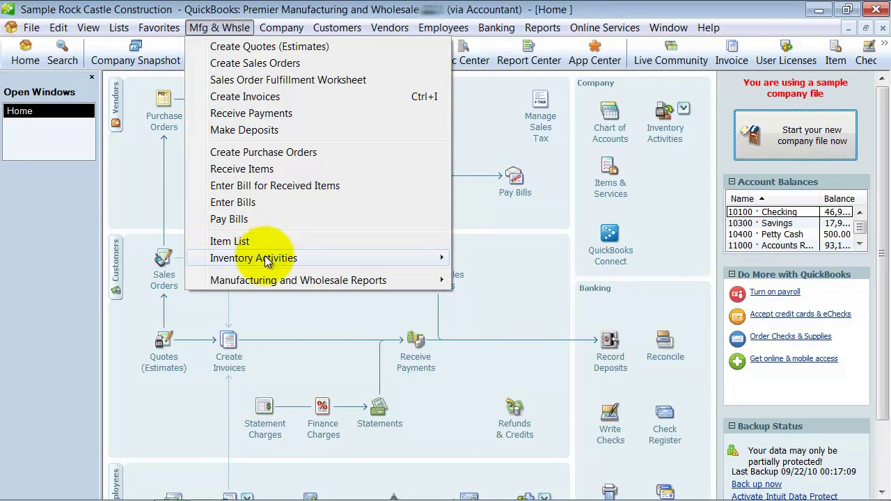
mouse_move(267, 261)
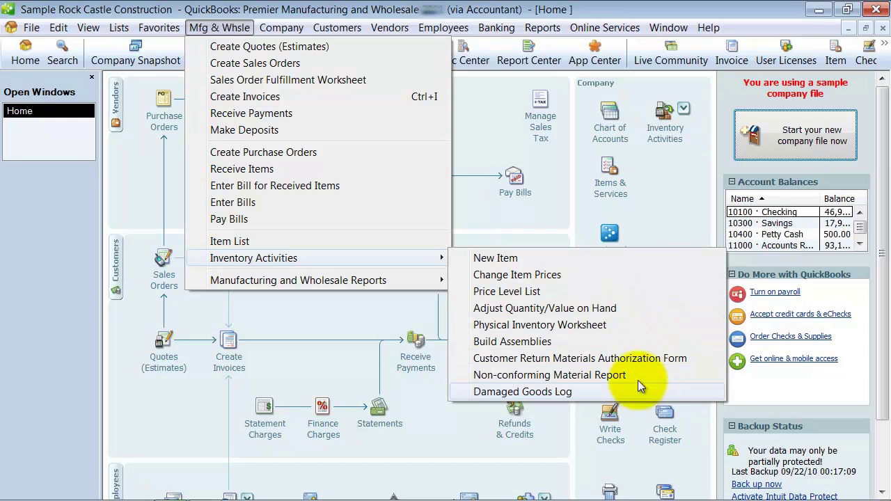
click(701, 360)
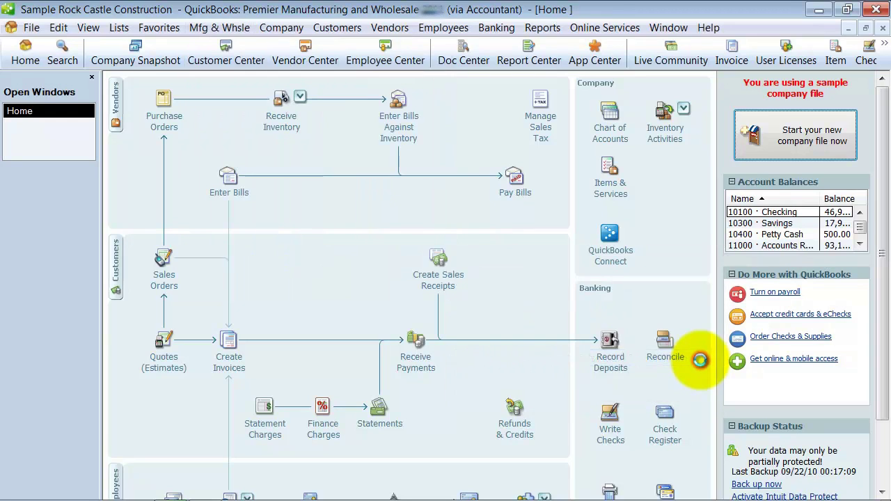
scroll(648, 230, down, 8)
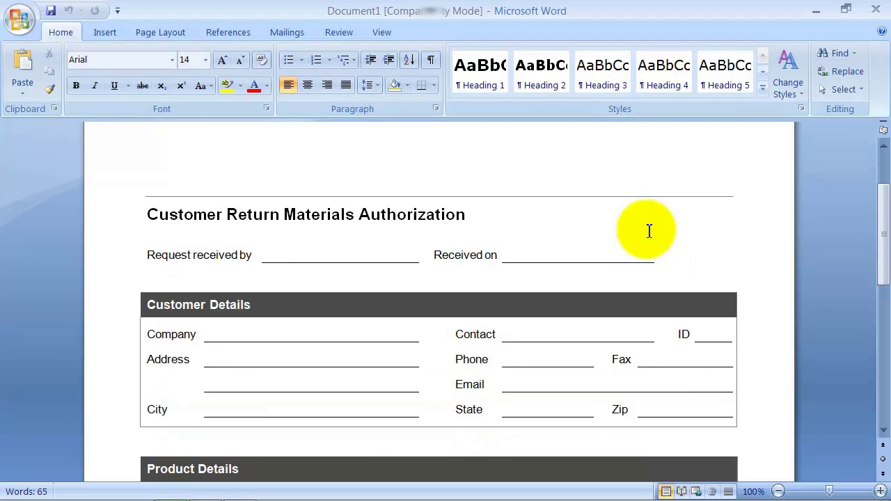
scroll(649, 230, down, 6)
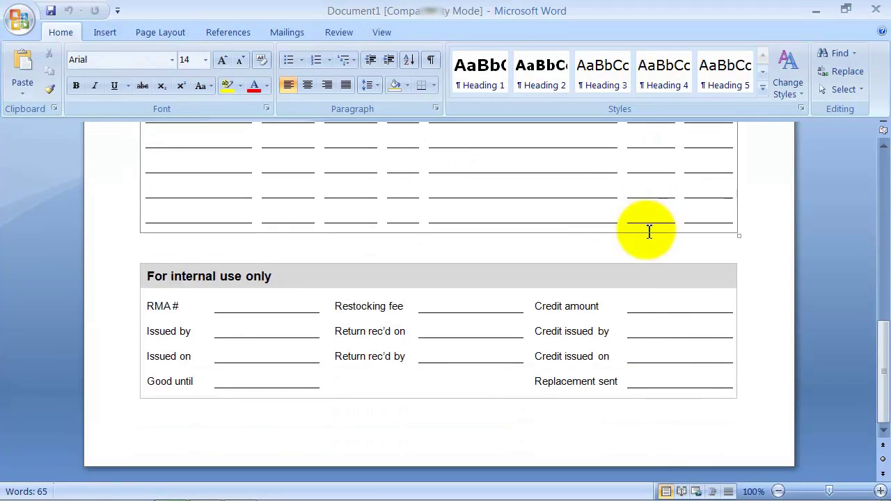
scroll(649, 230, up, 4)
click(876, 10)
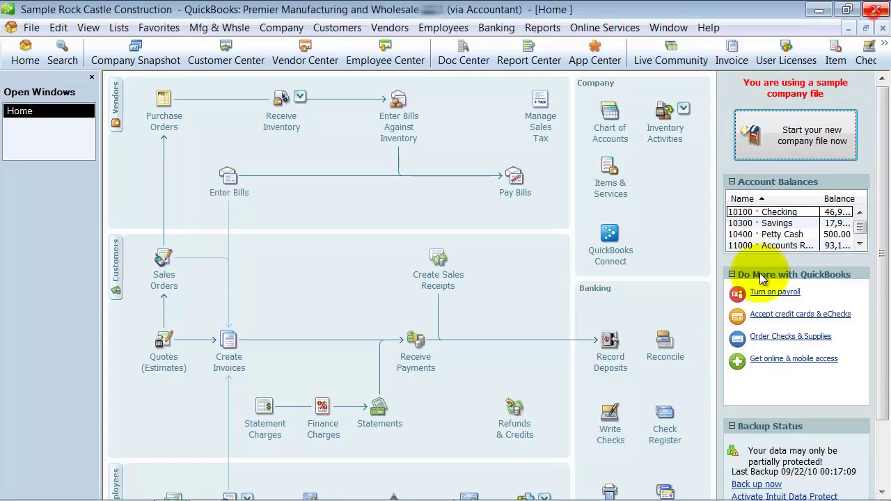
click(224, 33)
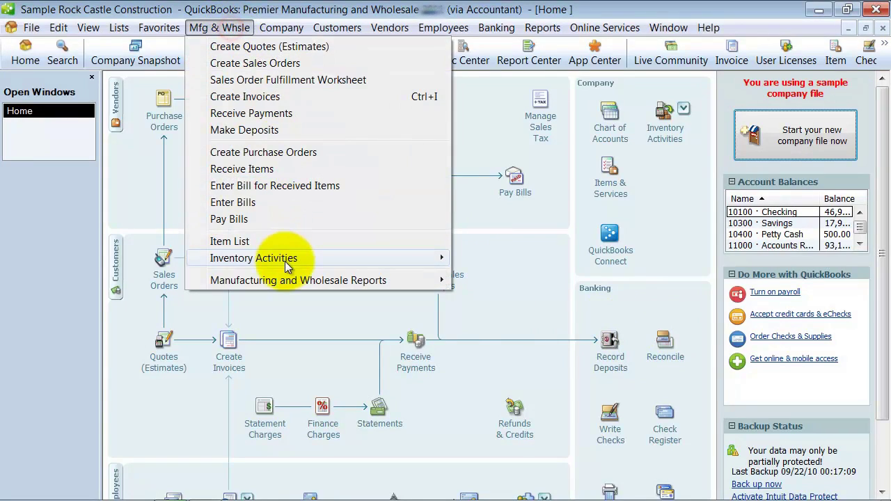
mouse_move(397, 259)
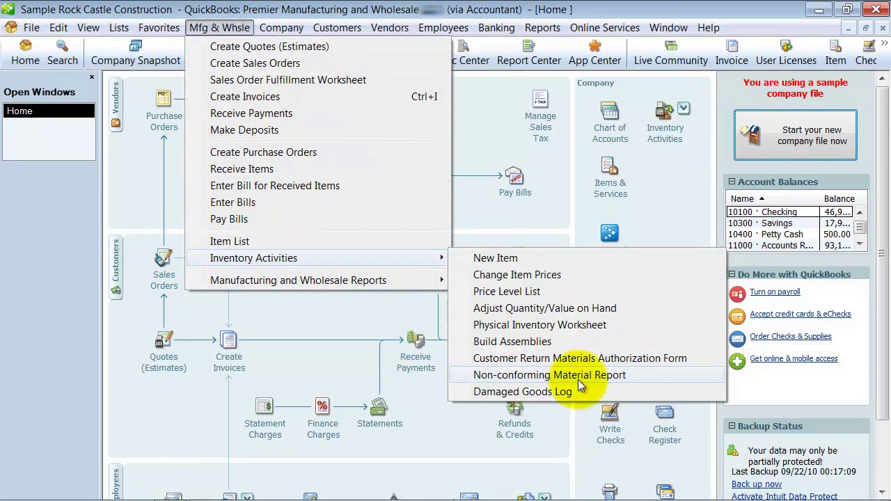
click(534, 391)
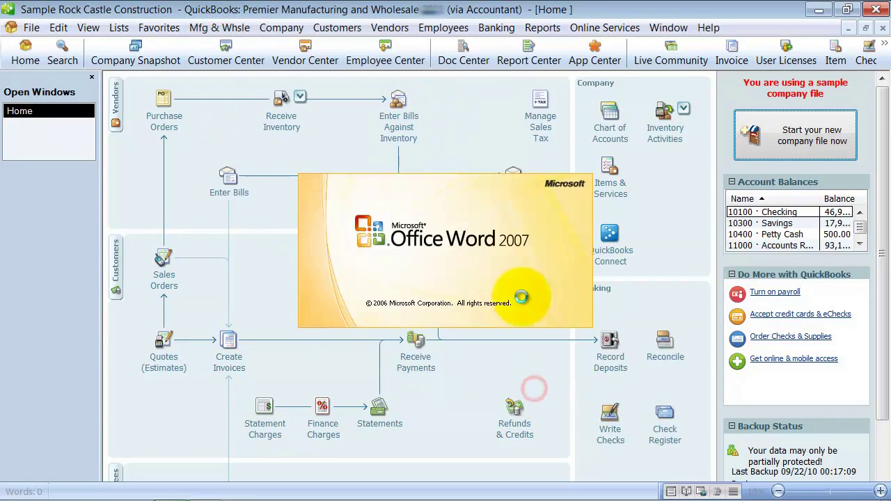
scroll(574, 241, down, 5)
scroll(574, 241, down, 3)
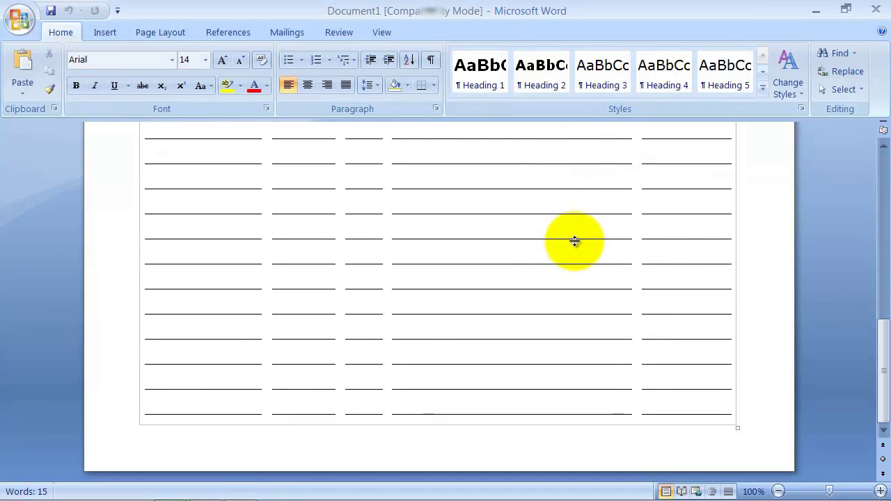
scroll(575, 241, up, 6)
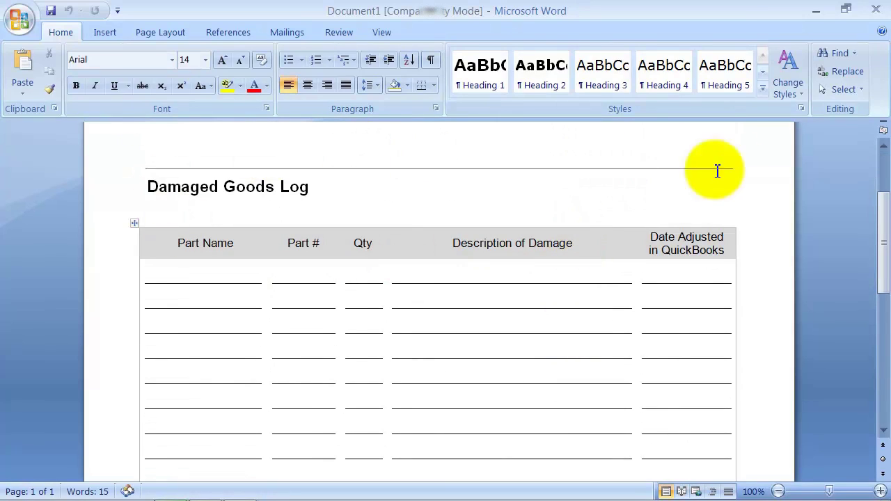
click(876, 10)
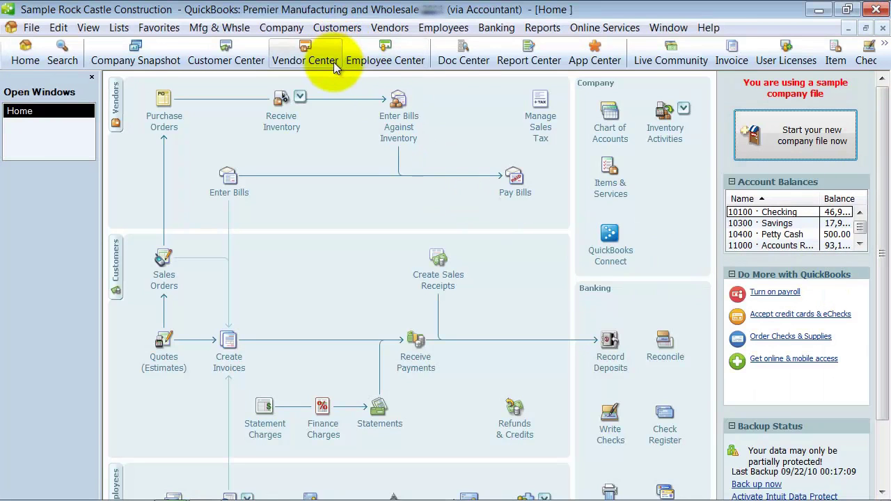
- Show the Manufacturing and Wholesale Reports submenu under the Mfg & Whsle menu
click(221, 28)
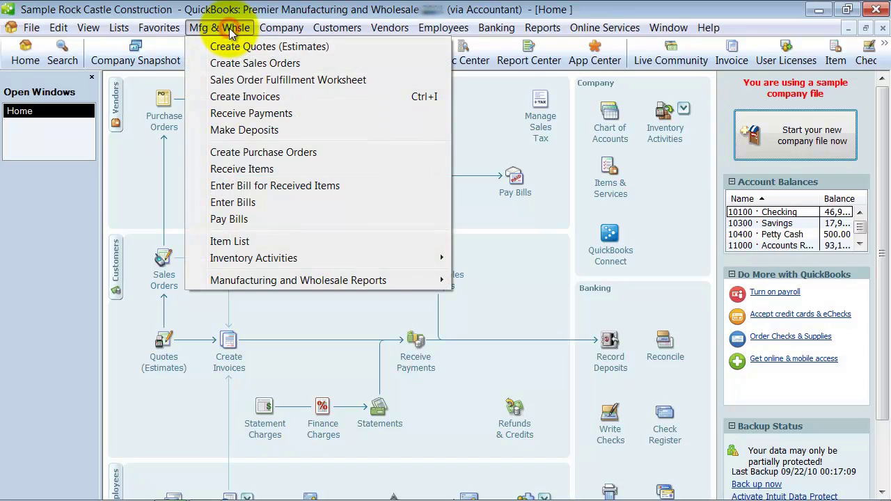
mouse_move(259, 281)
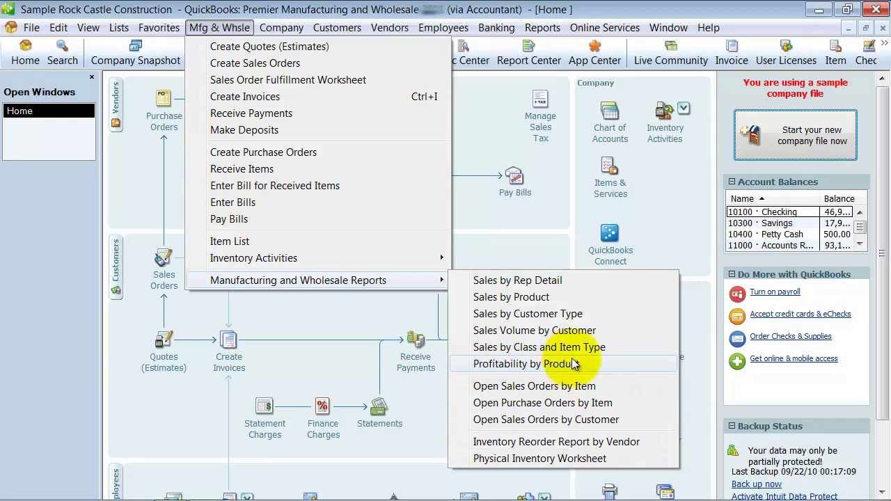
- Open the Profitability by Product report and scroll through its cost, revenue and difference figures
click(594, 361)
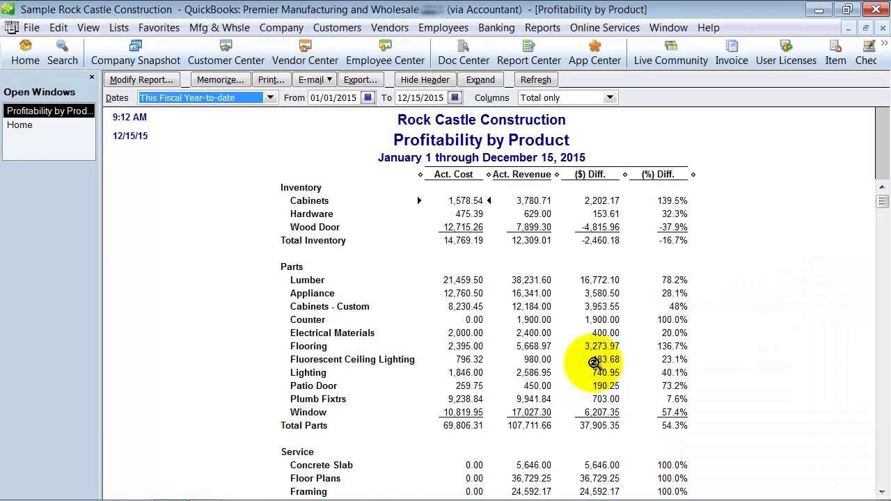
scroll(529, 278, down, 4)
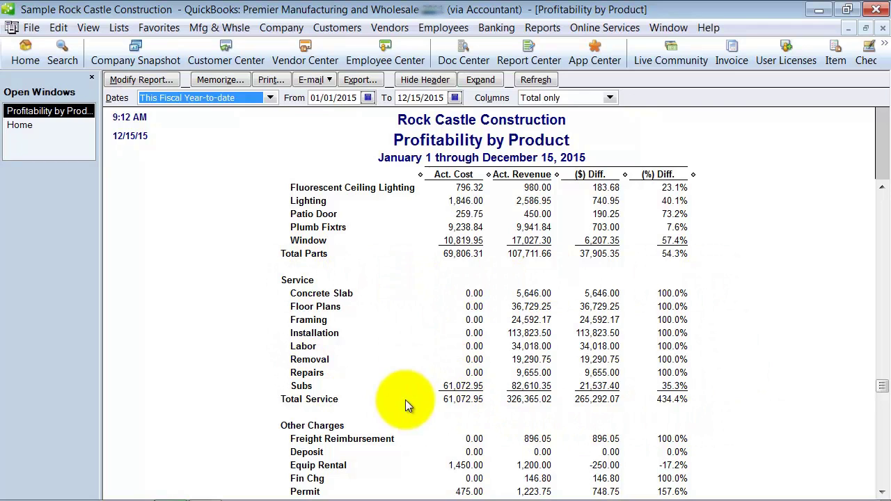
click(883, 27)
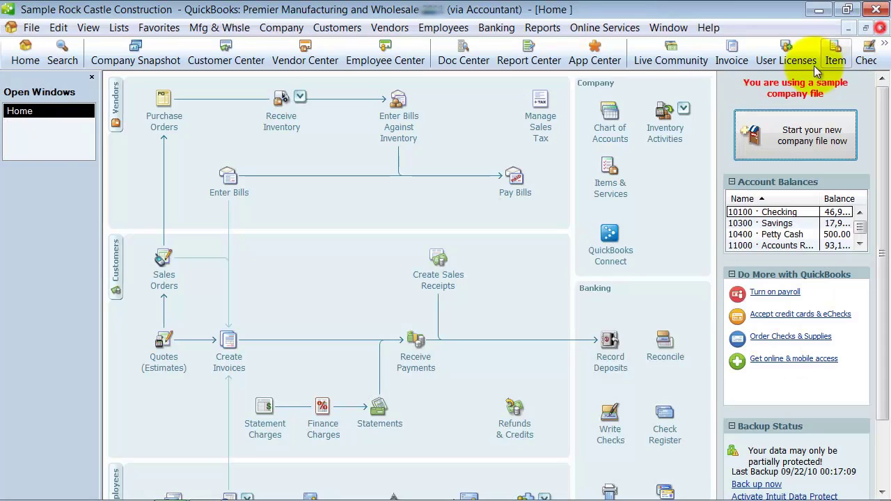
click(544, 28)
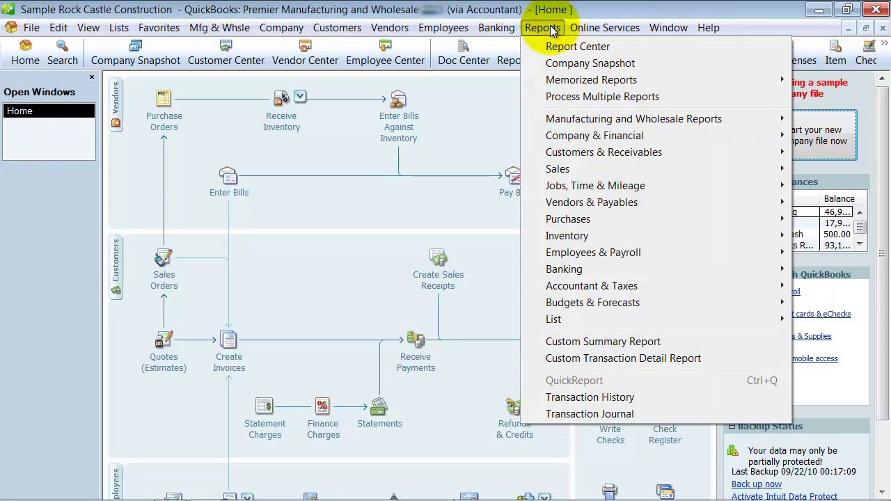
mouse_move(570, 122)
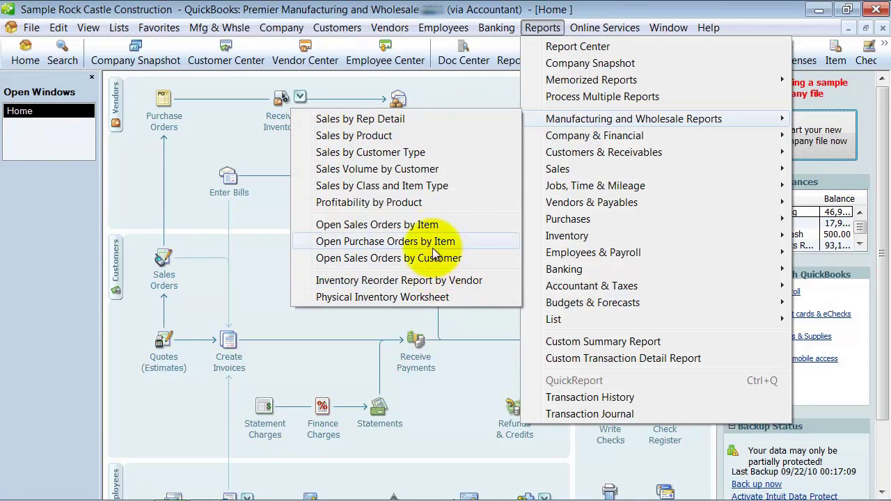
click(477, 90)
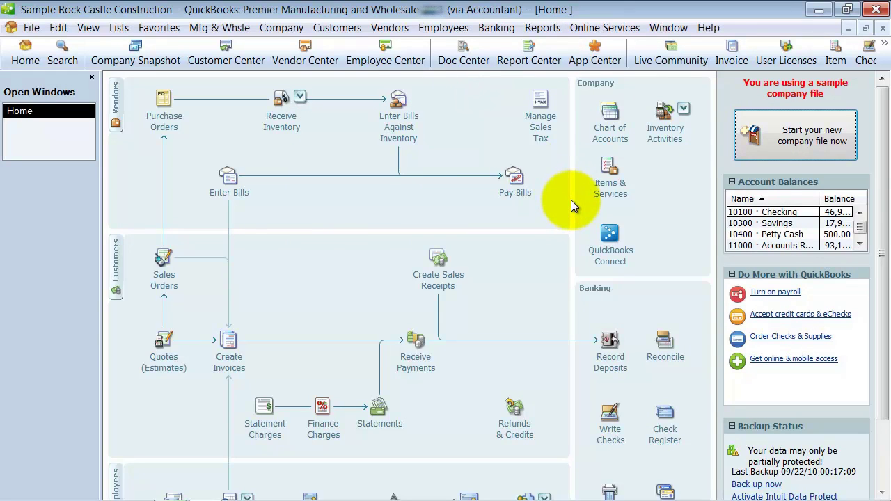